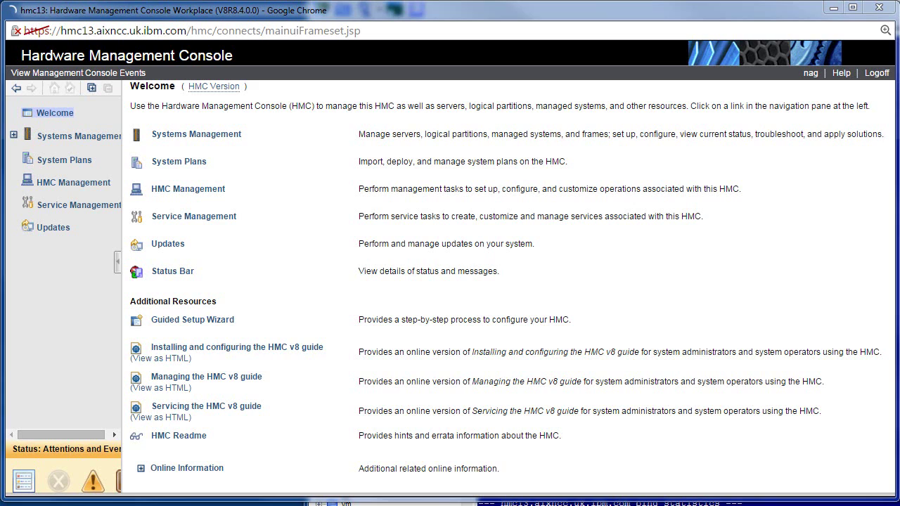
Step: Start the Update HMC corrective service wizard with Remote Server as the service source
{"action": "mouse_move", "coordinate": [232, 90]}
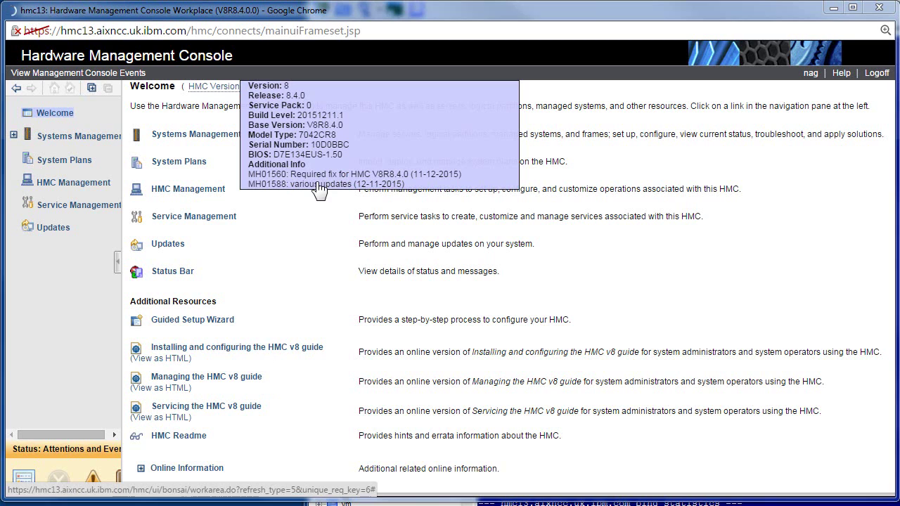
{"action": "left_click", "coordinate": [54, 230]}
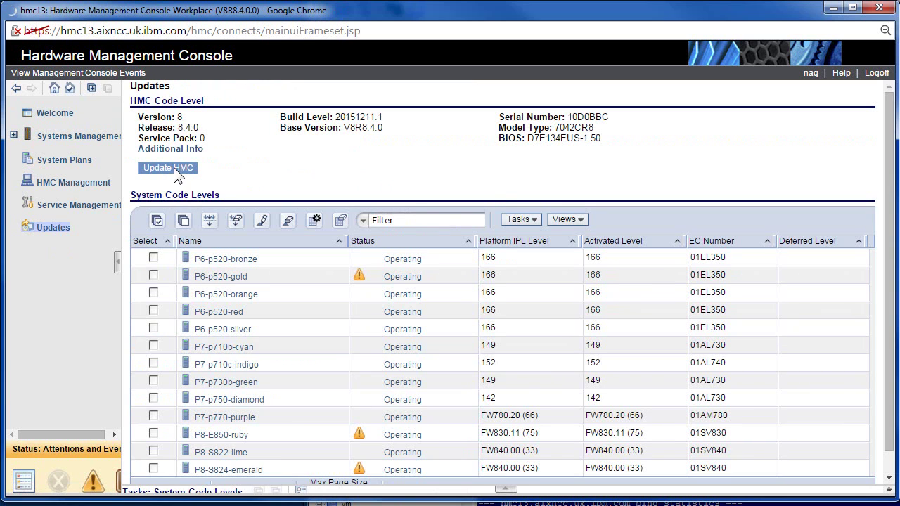
{"action": "left_click", "coordinate": [158, 169]}
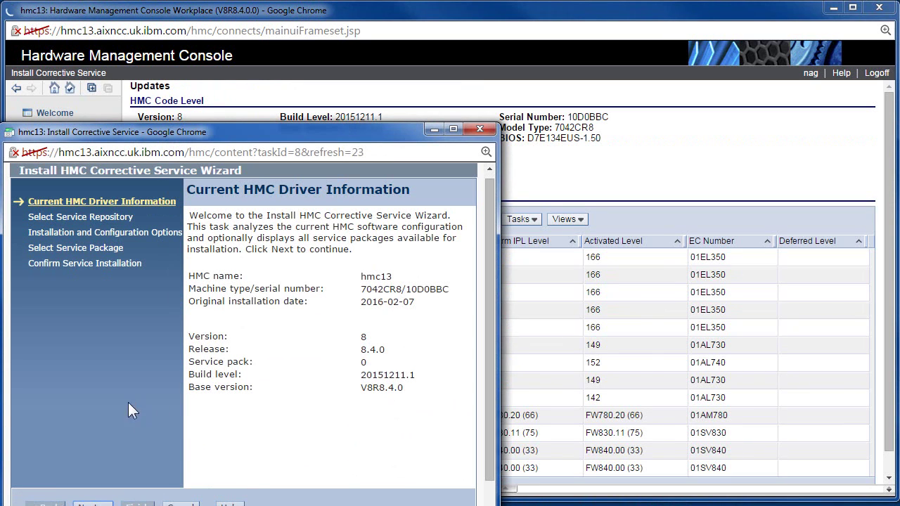
{"action": "left_click_drag", "start_coordinate": [194, 127], "coordinate": [225, 37]}
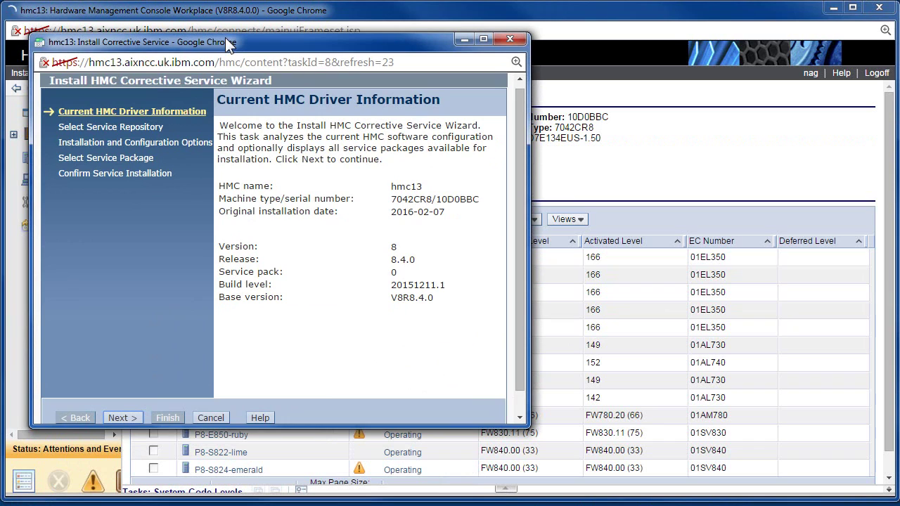
{"action": "left_click", "coordinate": [119, 417]}
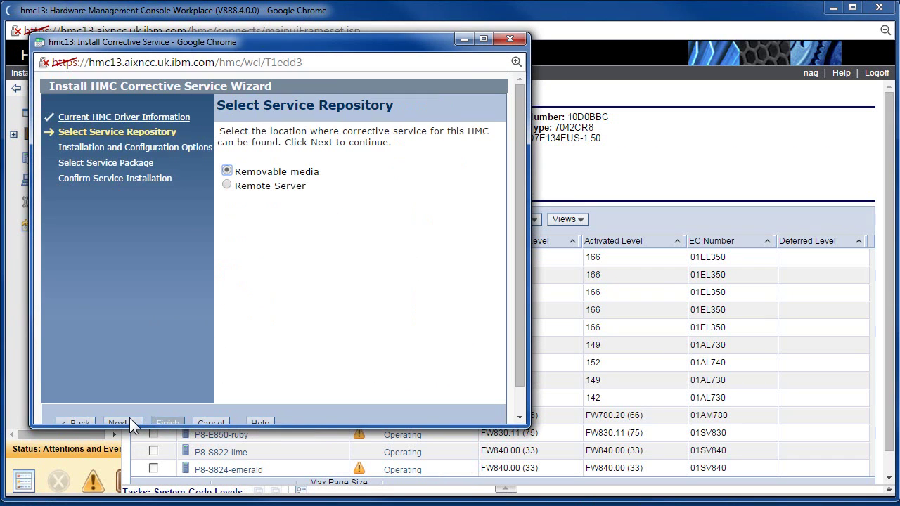
{"action": "left_click", "coordinate": [226, 186]}
{"action": "left_click", "coordinate": [130, 419]}
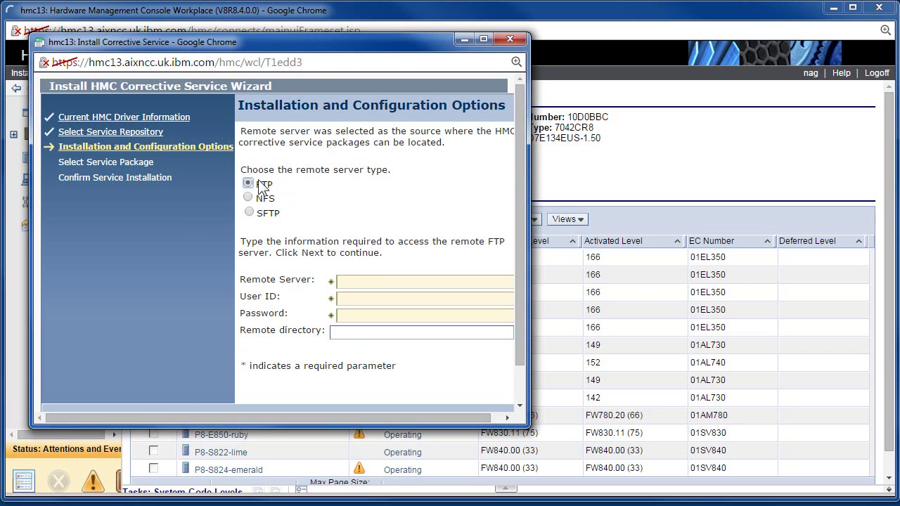
Step: Enter FTP server purple3, user ID root, the account password and the HMC840_fixes remote directory
{"action": "left_click", "coordinate": [353, 282]}
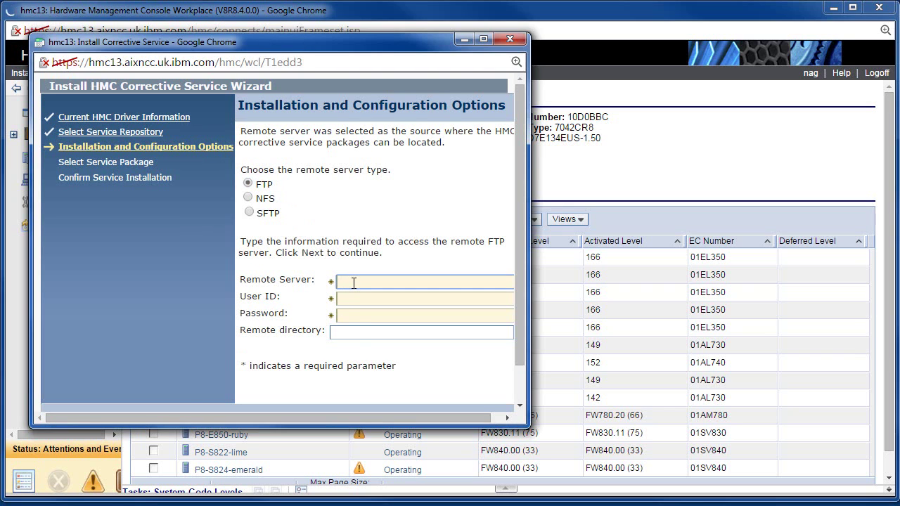
{"action": "type", "text": "purple3"}
{"action": "left_click", "coordinate": [363, 299]}
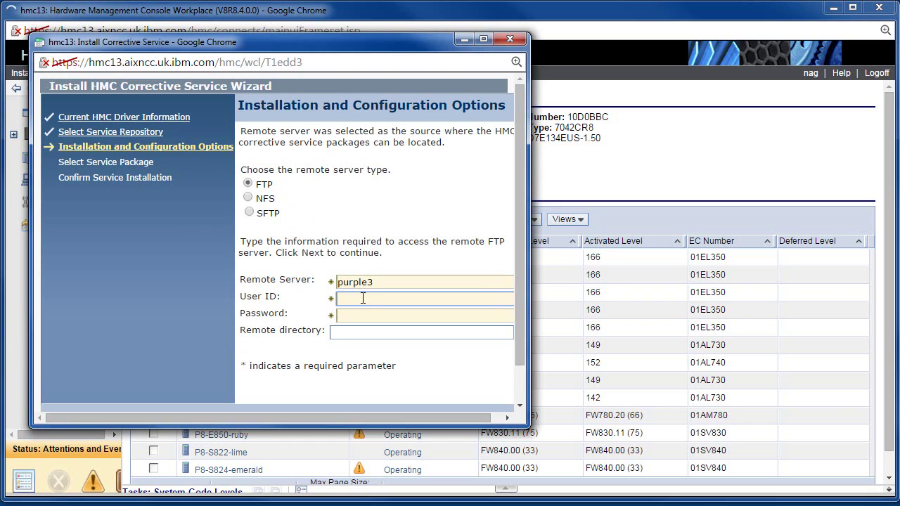
{"action": "type", "text": "root"}
{"action": "left_click", "coordinate": [392, 314]}
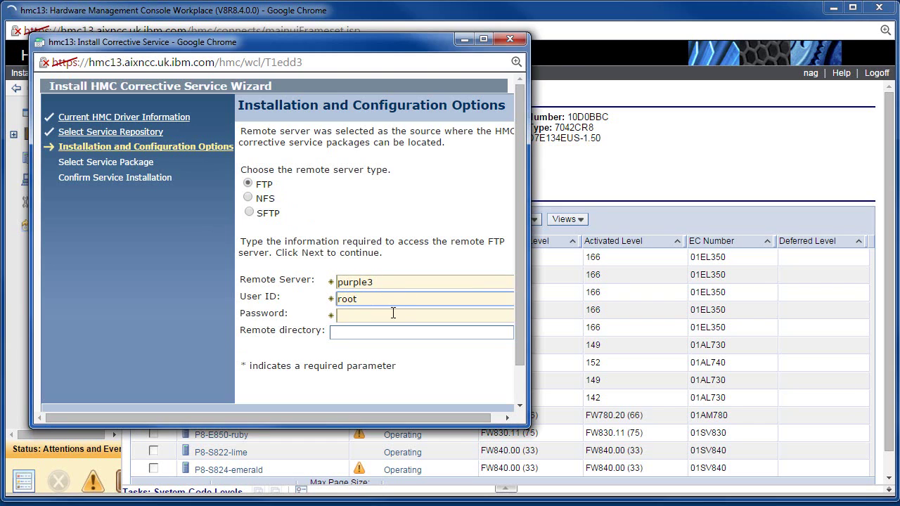
{"action": "left_click", "coordinate": [358, 315]}
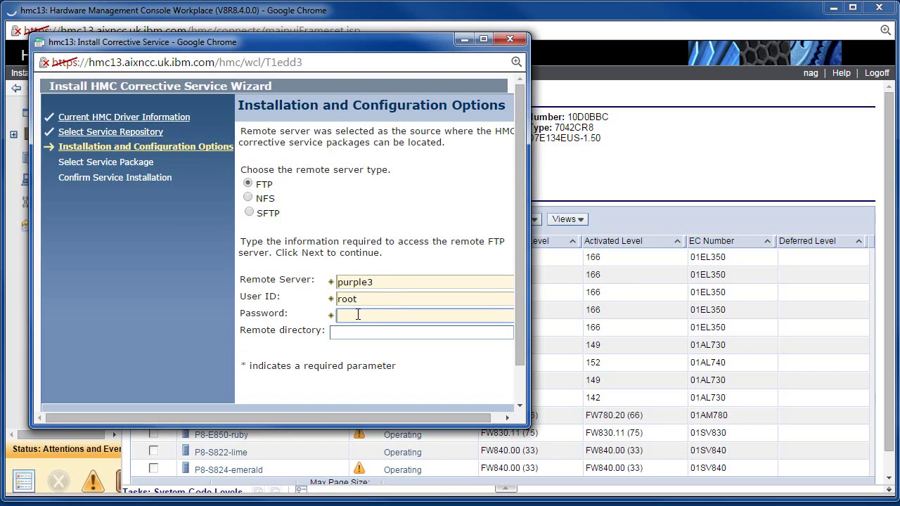
{"action": "type", "text": "••••••••"}
{"action": "left_click", "coordinate": [354, 334]}
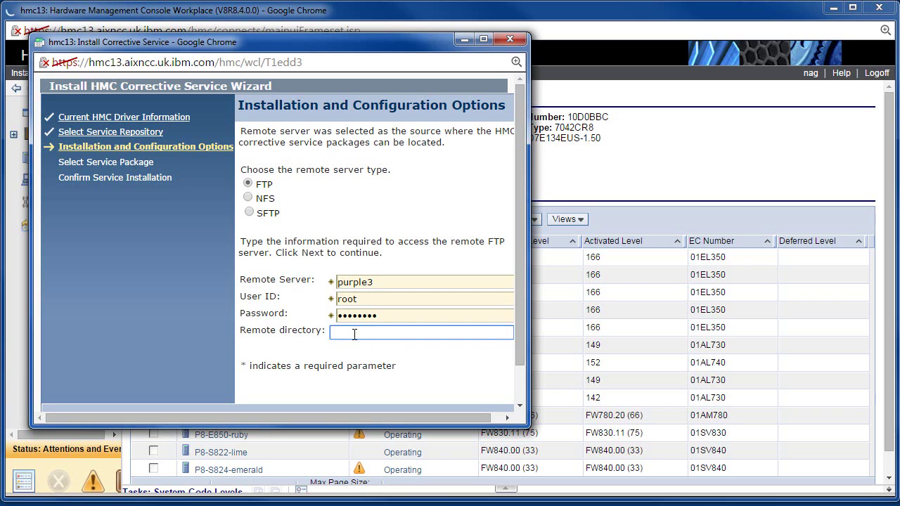
{"action": "type", "text": "/export/nag/HMC/HMC840_fixes"}
{"action": "scroll", "coordinate": [287, 337], "scroll_direction": "down", "scroll_amount": 1}
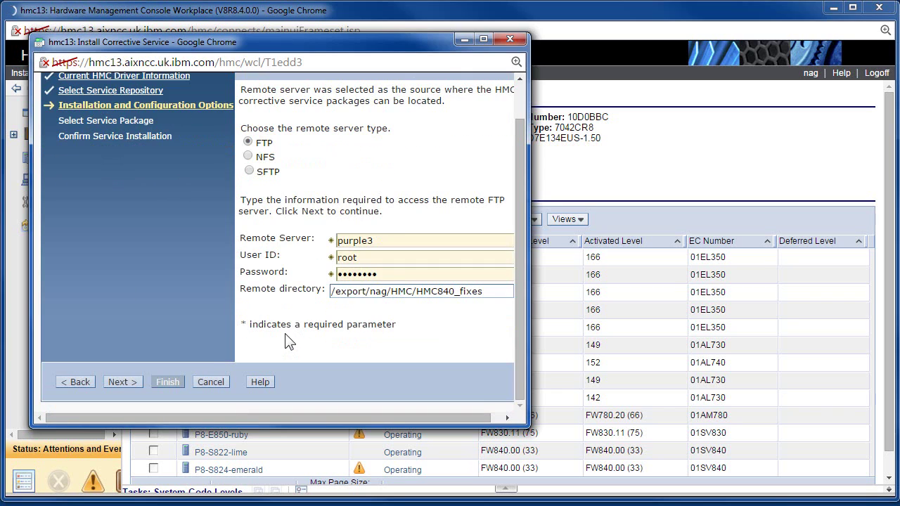
Step: List the service packages on purple3, select MH01601.iso and continue to the confirmation page
{"action": "left_click", "coordinate": [122, 380]}
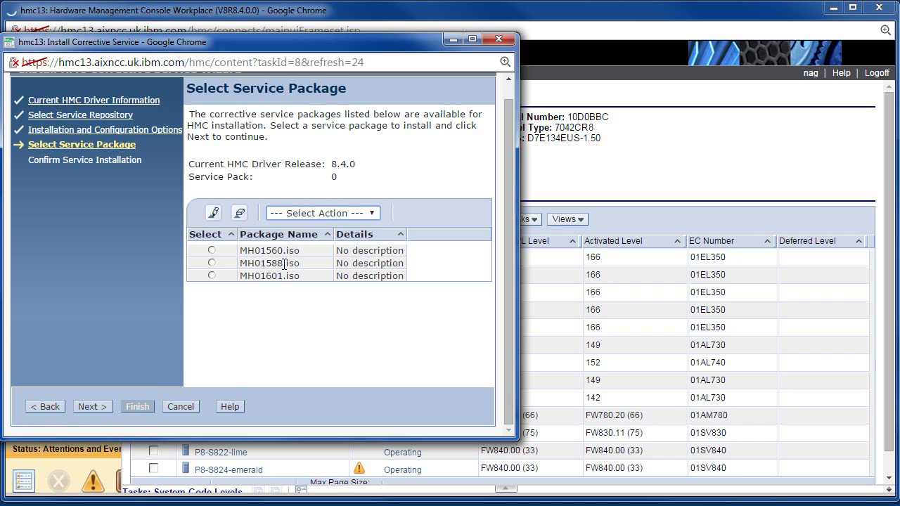
{"action": "left_click", "coordinate": [212, 275]}
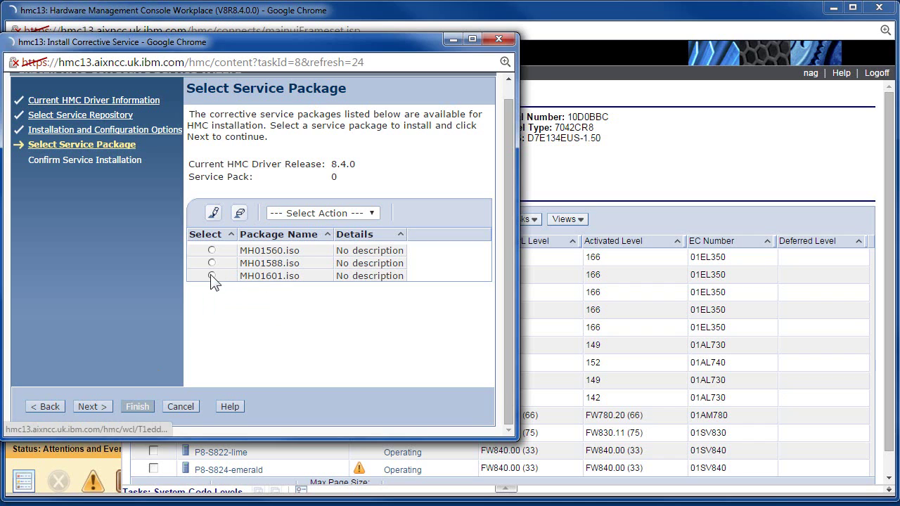
{"action": "left_click", "coordinate": [103, 406]}
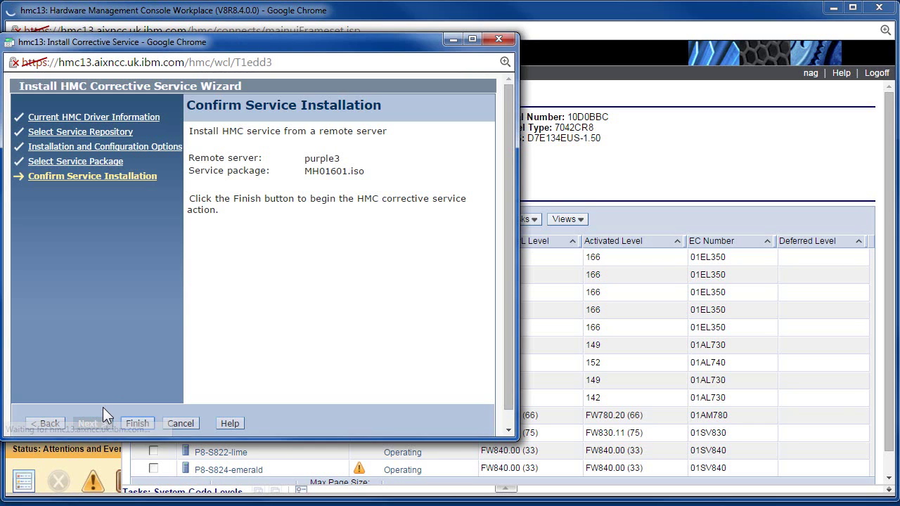
Step: Start installing MH01601.iso and follow the install log as the packages install
{"action": "left_click", "coordinate": [137, 423]}
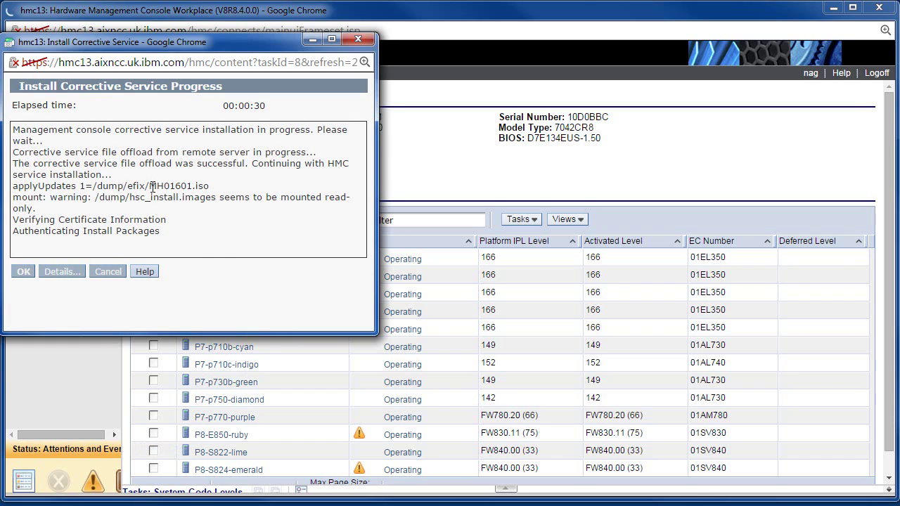
{"action": "left_click_drag", "start_coordinate": [150, 187], "coordinate": [204, 186]}
{"action": "left_click", "coordinate": [212, 229]}
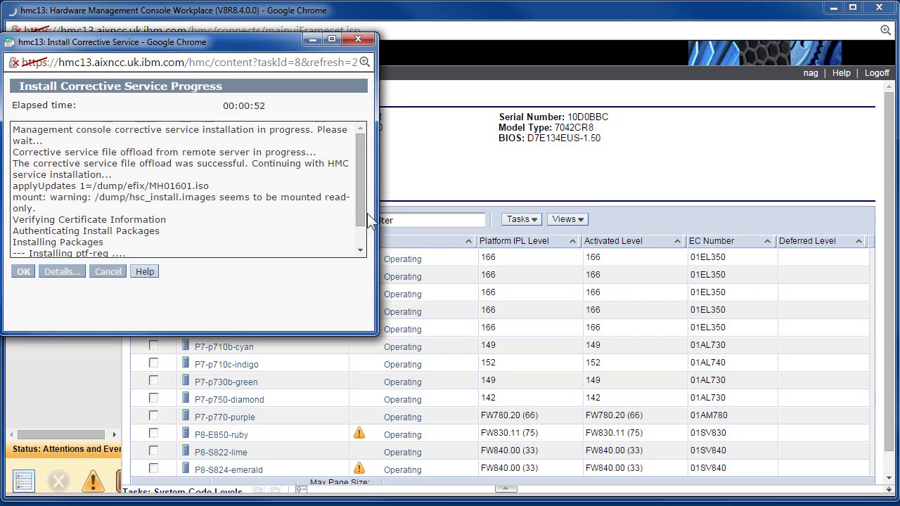
{"action": "left_click_drag", "start_coordinate": [360, 213], "coordinate": [365, 266]}
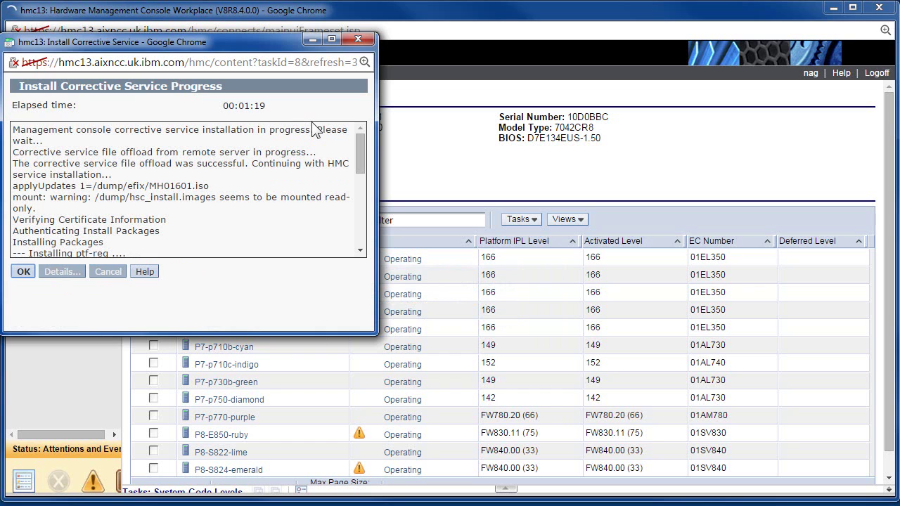
Step: Confirm the successful install in the log, close the progress window and reboot the HMC now
{"action": "left_click_drag", "start_coordinate": [268, 106], "coordinate": [236, 106]}
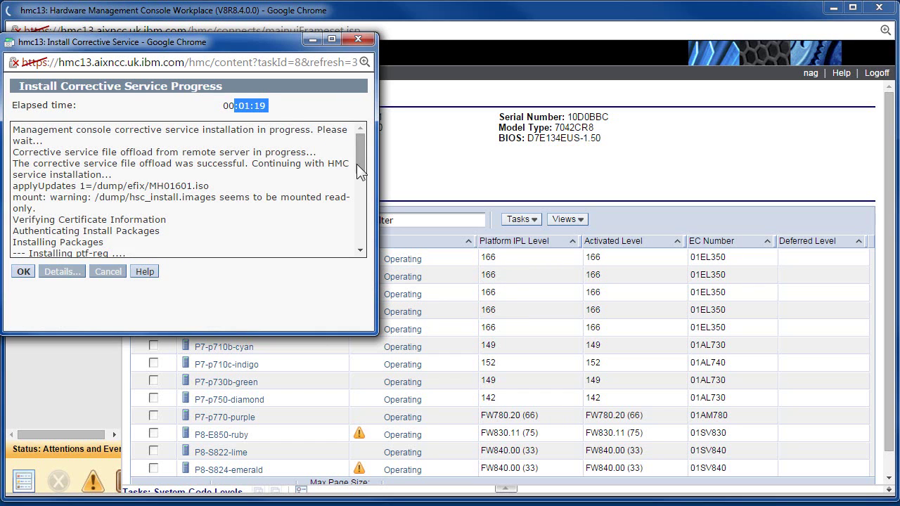
{"action": "left_click_drag", "start_coordinate": [358, 169], "coordinate": [360, 260]}
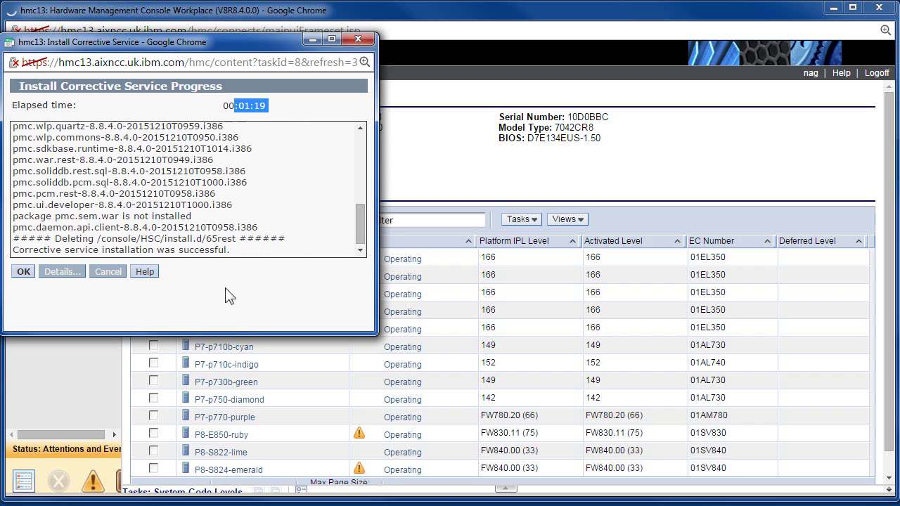
{"action": "left_click", "coordinate": [21, 272]}
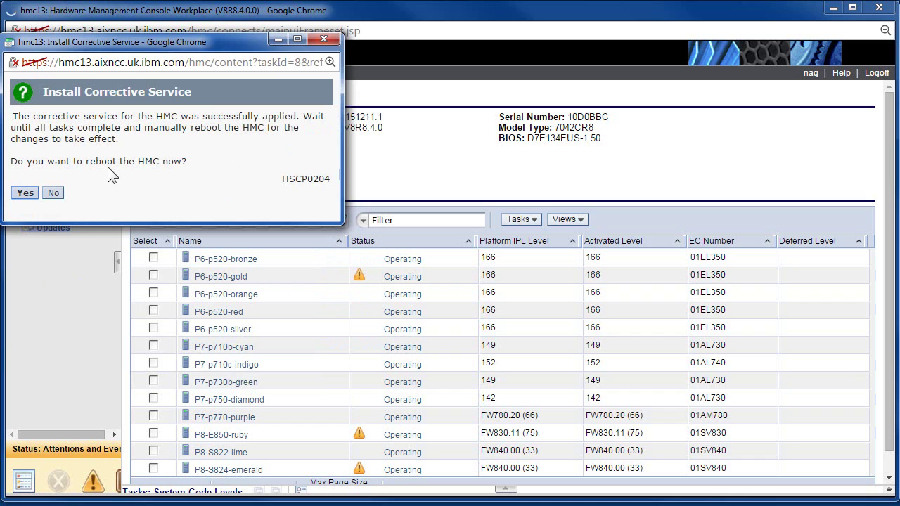
{"action": "left_click", "coordinate": [25, 194]}
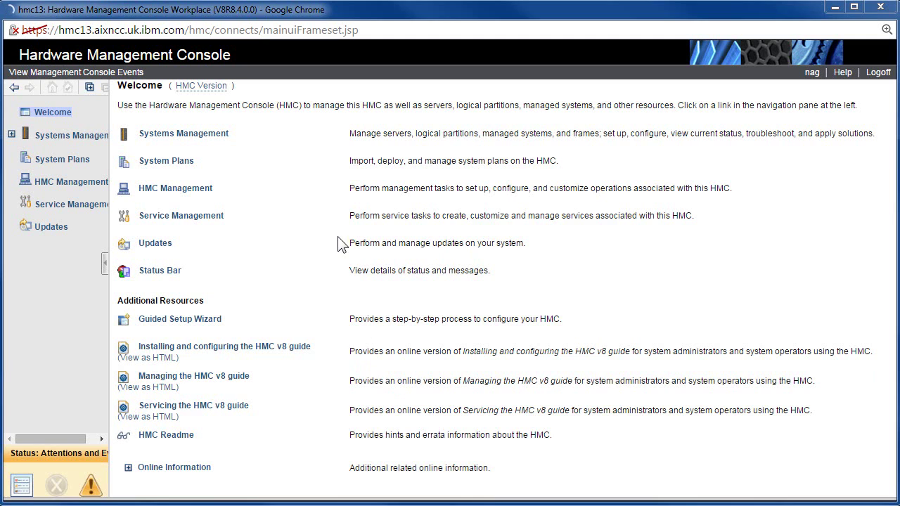
Step: Reconnect after the restart and check the Updates page for HMC build 20160120.1
{"action": "mouse_move", "coordinate": [200, 88]}
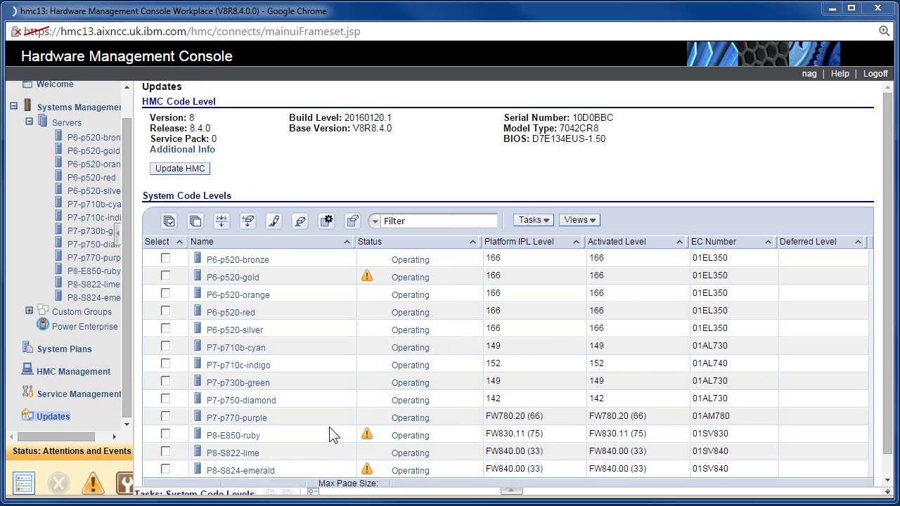
Step: Select P8-S822-lime and choose Change Licensed Internal Code for the current release
{"action": "scroll", "coordinate": [333, 432], "scroll_direction": "down", "scroll_amount": 1}
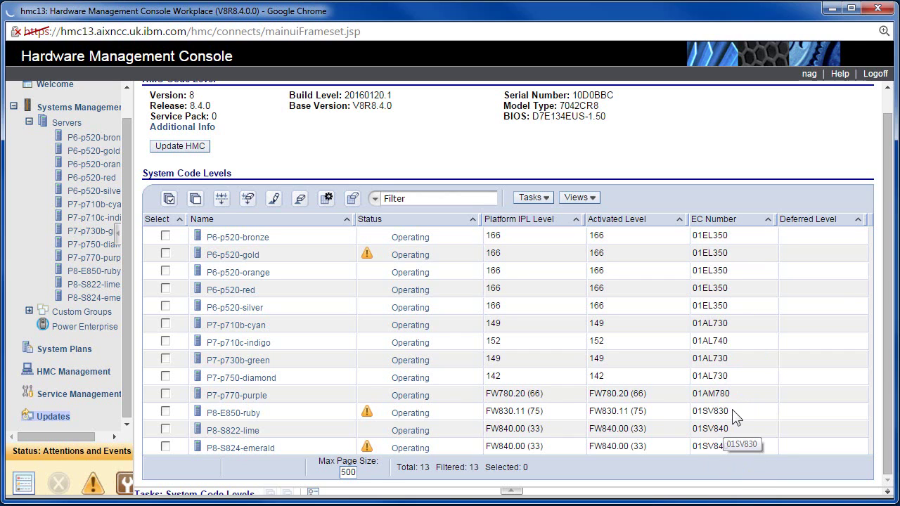
{"action": "left_click_drag", "start_coordinate": [734, 416], "coordinate": [205, 413]}
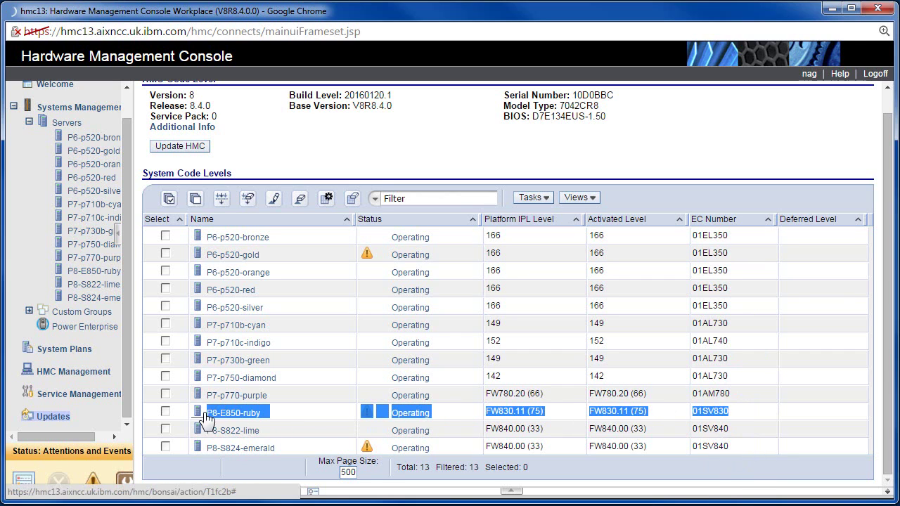
{"action": "left_click", "coordinate": [280, 416]}
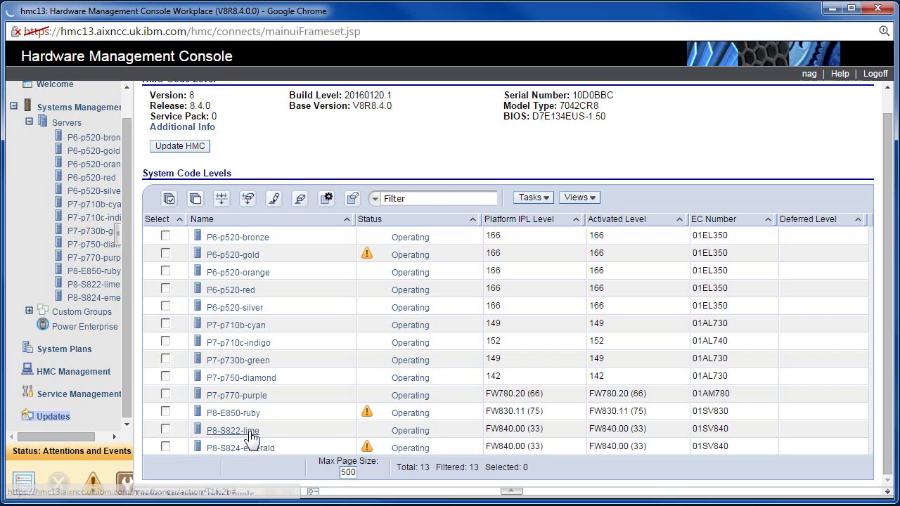
{"action": "left_click", "coordinate": [165, 429]}
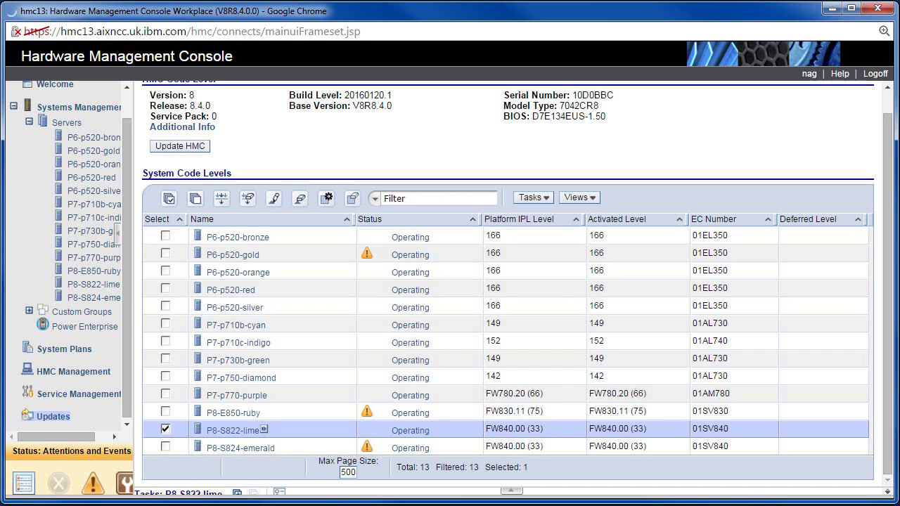
{"action": "left_click", "coordinate": [264, 429]}
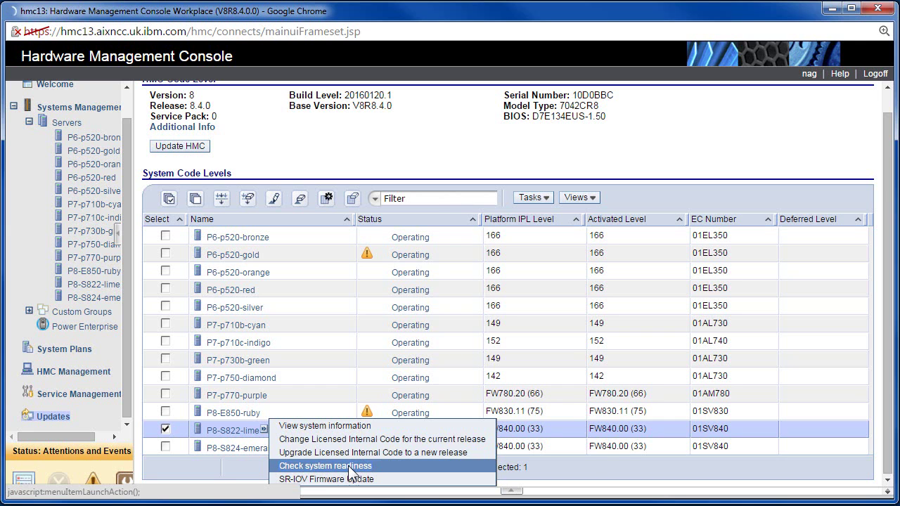
{"action": "left_click", "coordinate": [370, 440]}
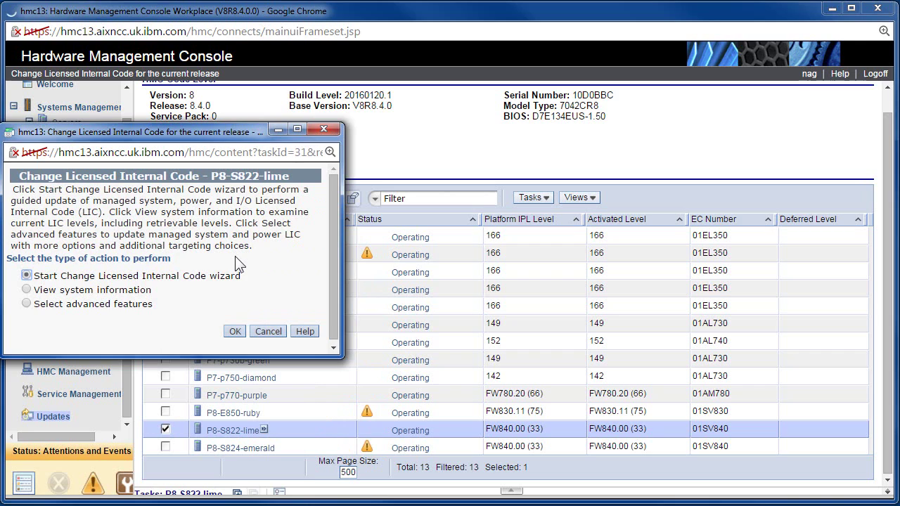
Step: Launch the guided wizard and set the FTP site to purple3 with its password
{"action": "left_click", "coordinate": [236, 332]}
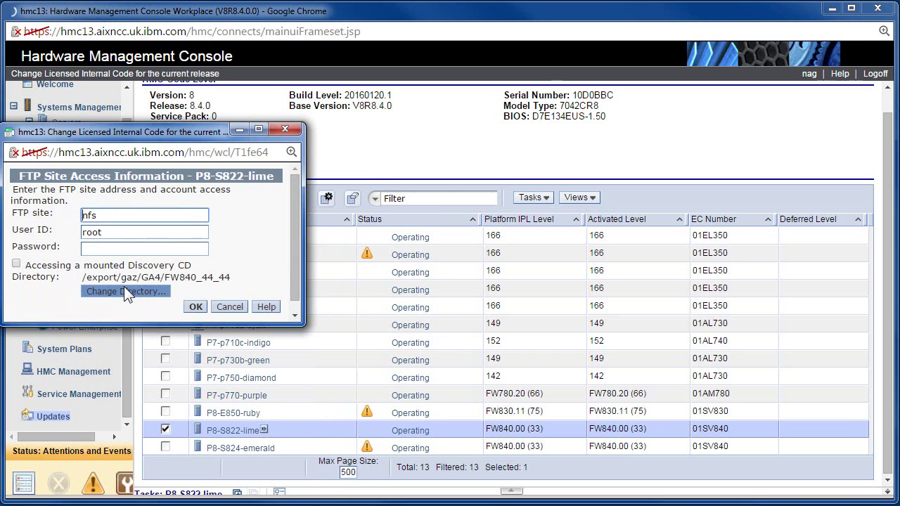
{"action": "left_click_drag", "start_coordinate": [98, 216], "coordinate": [67, 216]}
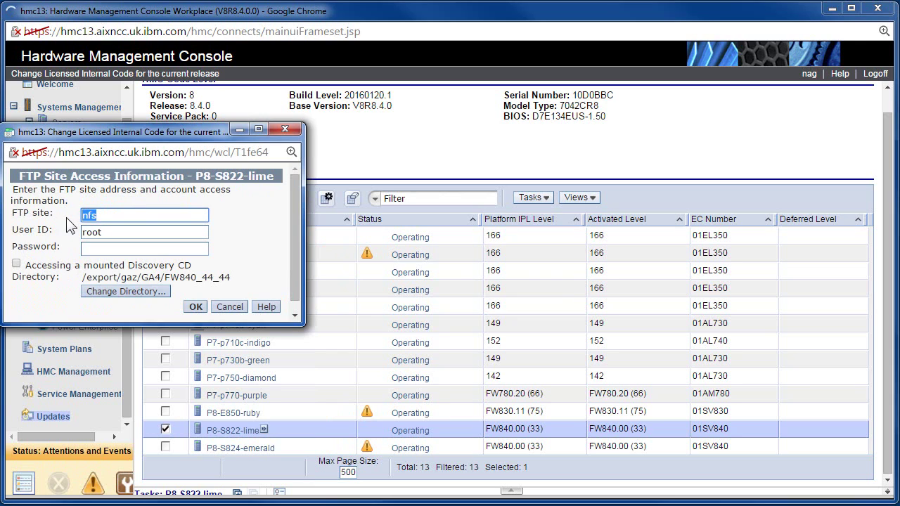
{"action": "type", "text": "purple3"}
{"action": "left_click", "coordinate": [92, 252]}
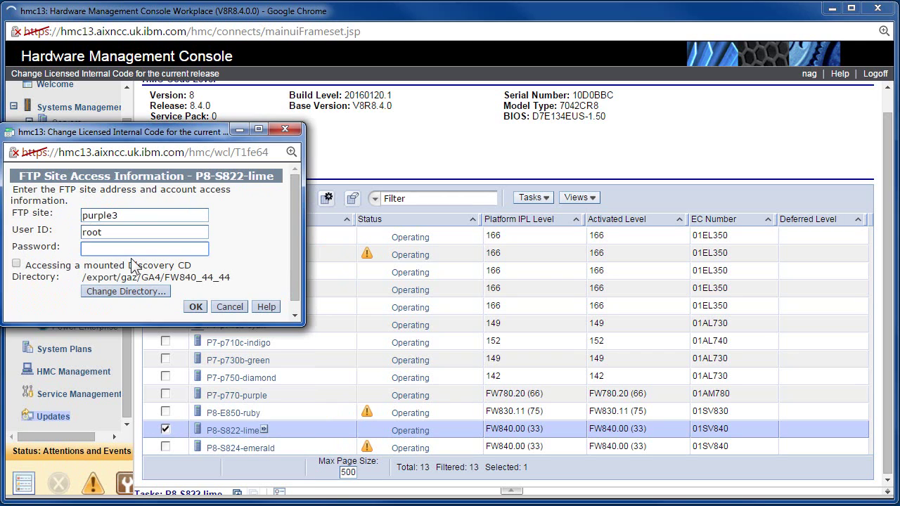
{"action": "type", "text": "••••••••"}
Step: Change the repository directory to /export/nag/Firmware/840_56 and run the readiness check
{"action": "left_click", "coordinate": [138, 294]}
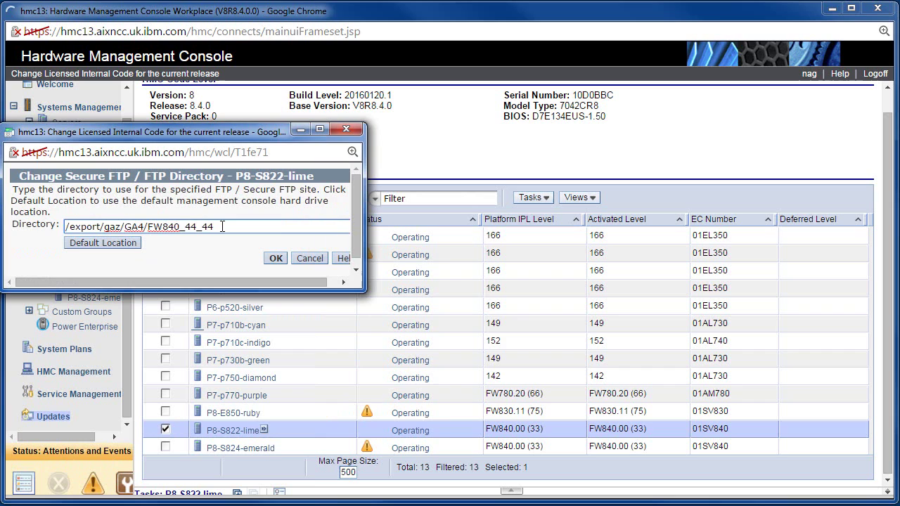
{"action": "left_click_drag", "start_coordinate": [222, 227], "coordinate": [42, 233]}
{"action": "type", "text": "/export/nag/Firmware/840_56"}
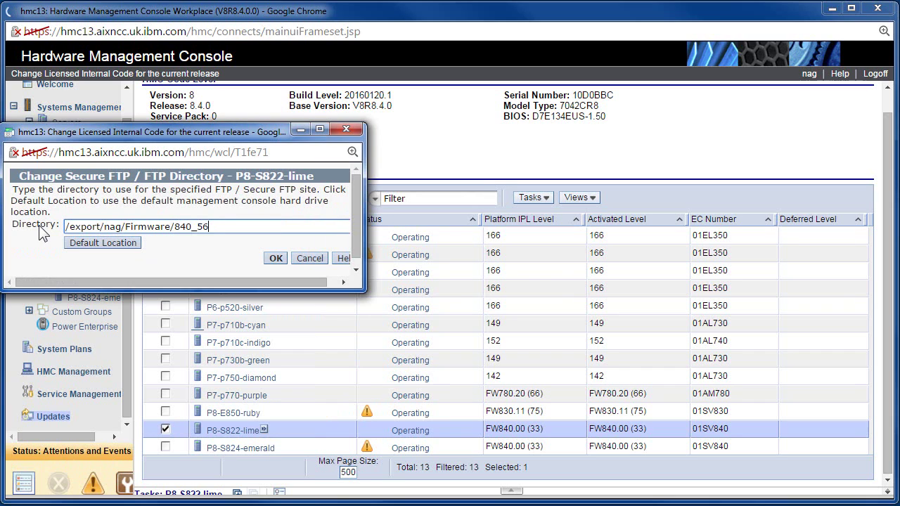
{"action": "left_click", "coordinate": [275, 257]}
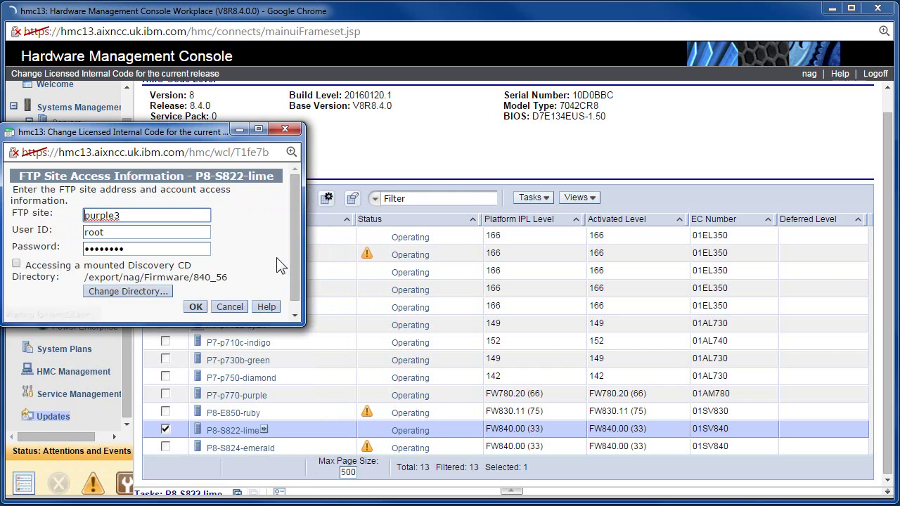
{"action": "left_click", "coordinate": [196, 307]}
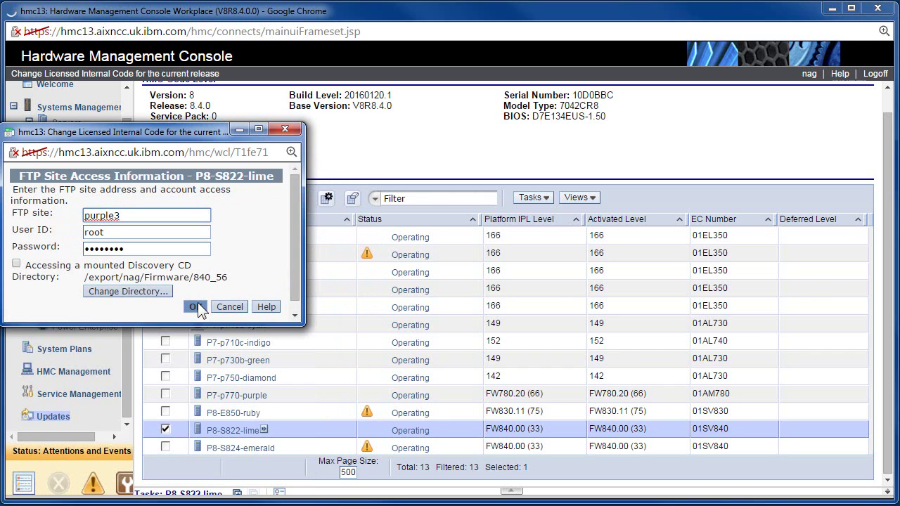
{"action": "left_click", "coordinate": [196, 307]}
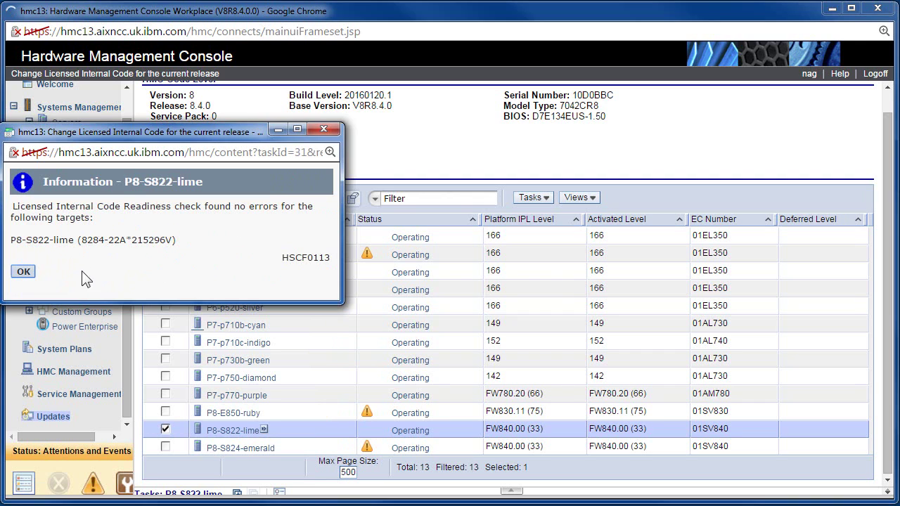
Step: Dismiss the no-errors readiness message, pass the welcome page and enlarge the wizard window
{"action": "left_click", "coordinate": [23, 272]}
{"action": "left_click", "coordinate": [27, 275]}
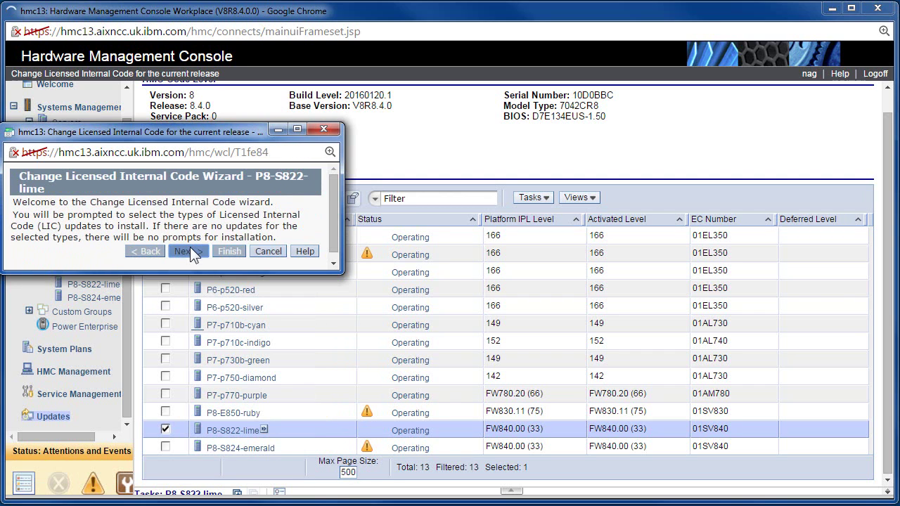
{"action": "left_click", "coordinate": [189, 251]}
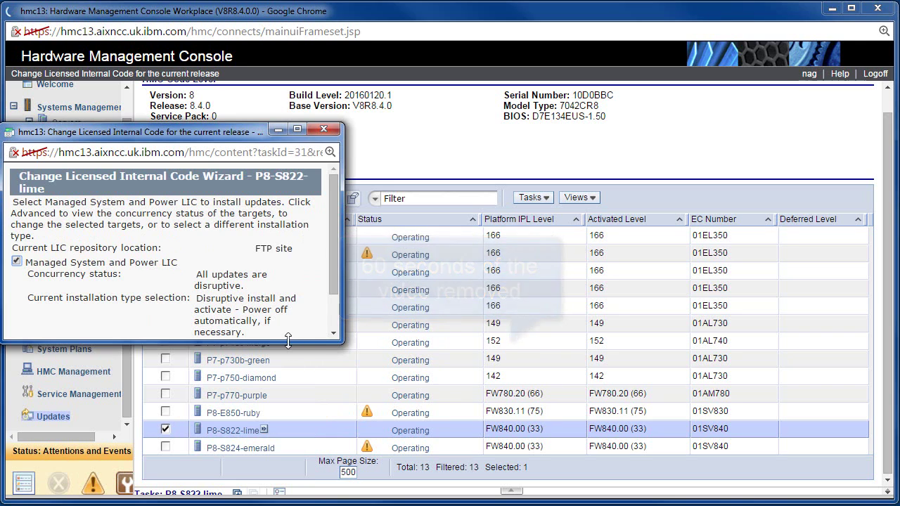
{"action": "left_click_drag", "start_coordinate": [288, 343], "coordinate": [298, 417]}
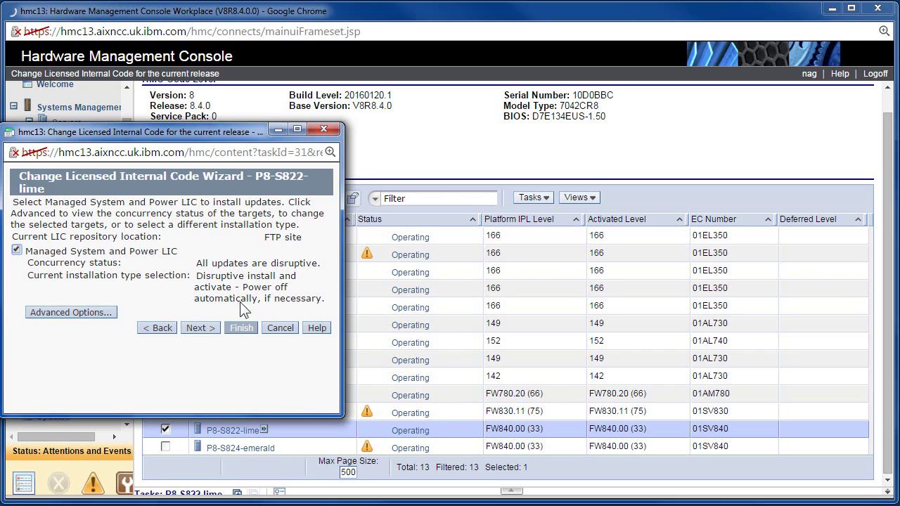
Step: Accept the license, select the P8-S822-lime row and finish to reach the HSCF0055 confirmation
{"action": "left_click", "coordinate": [200, 328]}
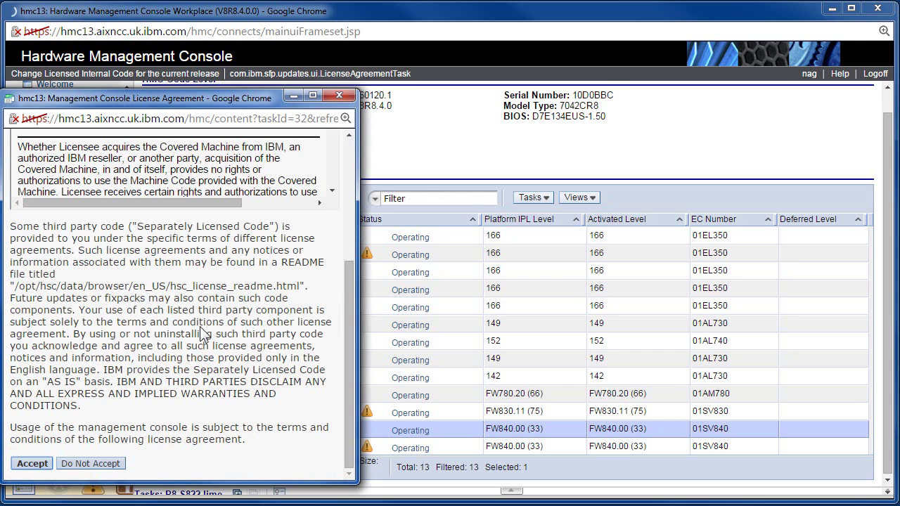
{"action": "left_click", "coordinate": [33, 464]}
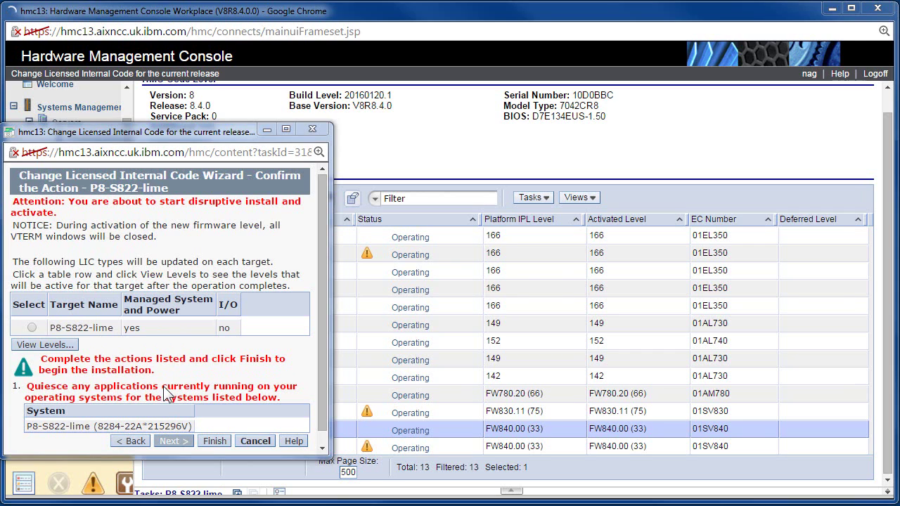
{"action": "left_click", "coordinate": [32, 327]}
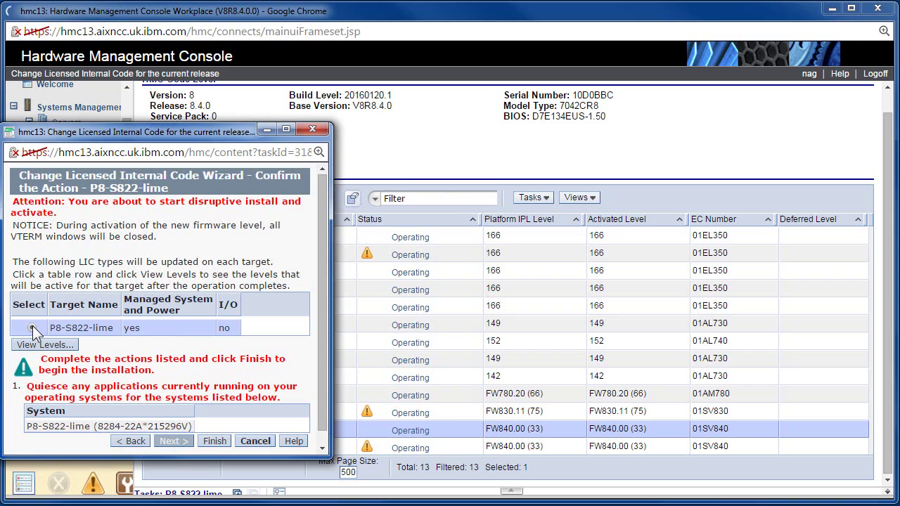
{"action": "left_click", "coordinate": [214, 441]}
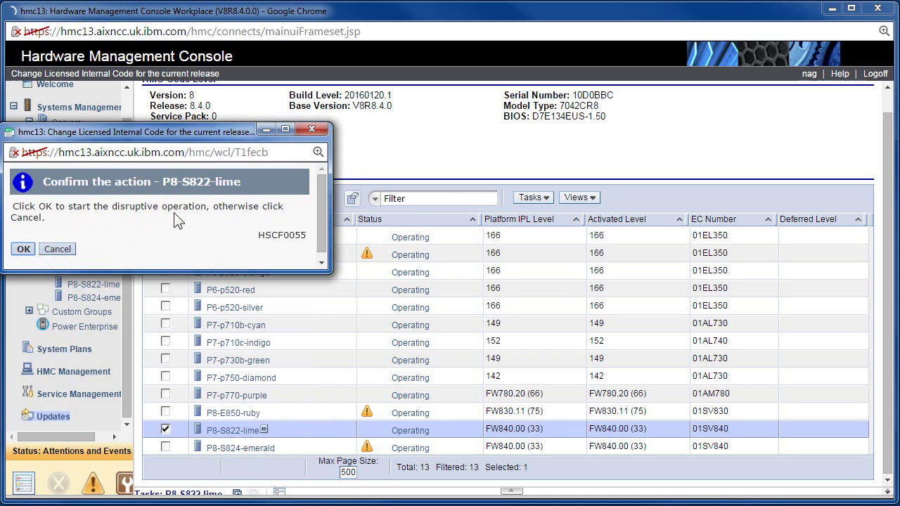
Step: Confirm the disruptive firmware update for P8-S822-lime and acknowledge the profile backup notice
{"action": "left_click", "coordinate": [24, 250]}
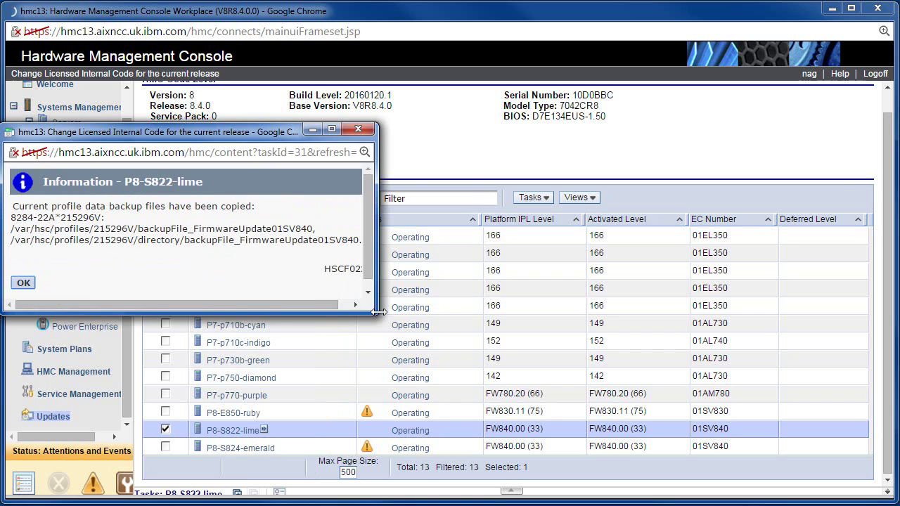
{"action": "left_click_drag", "start_coordinate": [379, 312], "coordinate": [499, 338]}
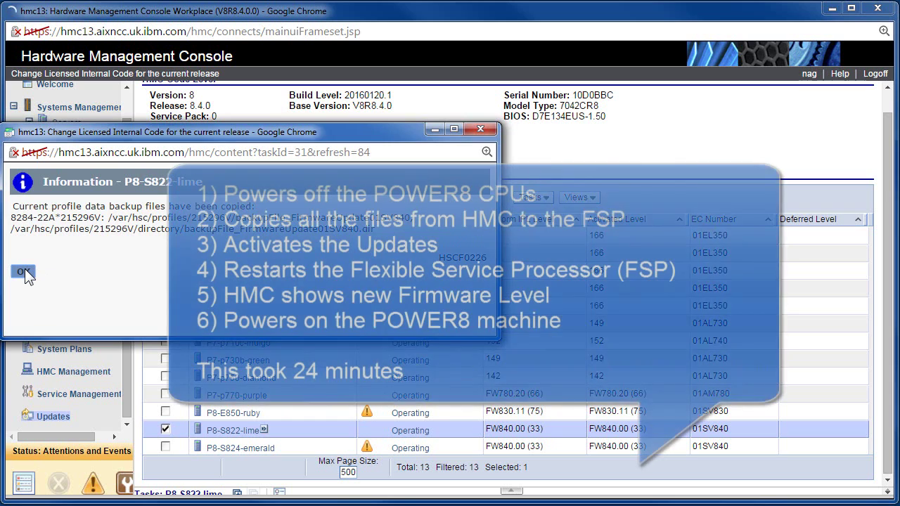
{"action": "left_click", "coordinate": [25, 270]}
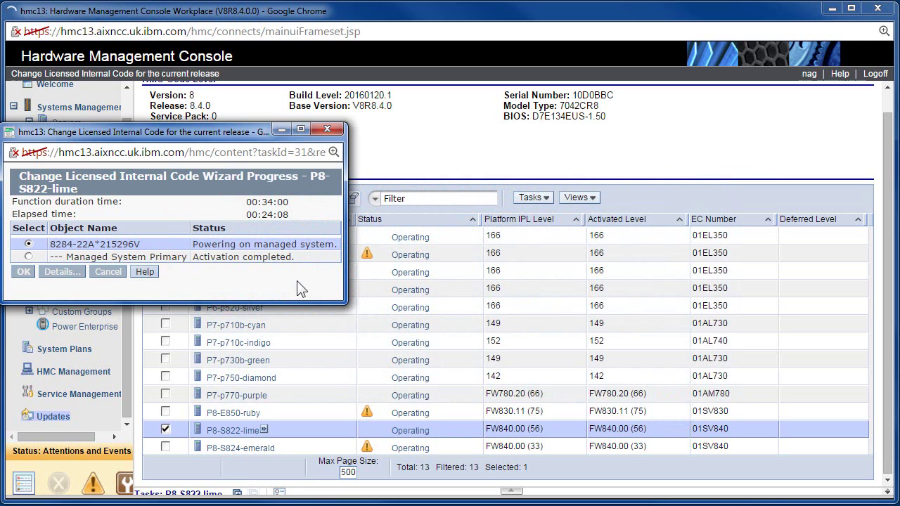
Step: Verify P8-S822-lime is Operating and every target shows Completed All Updates
{"action": "left_click", "coordinate": [407, 431]}
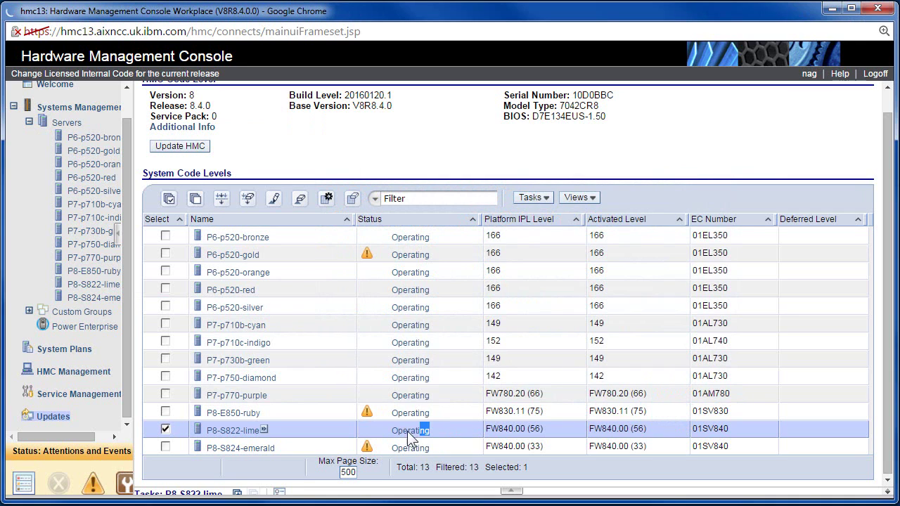
{"action": "double_click", "coordinate": [407, 431]}
{"action": "left_click", "coordinate": [447, 431]}
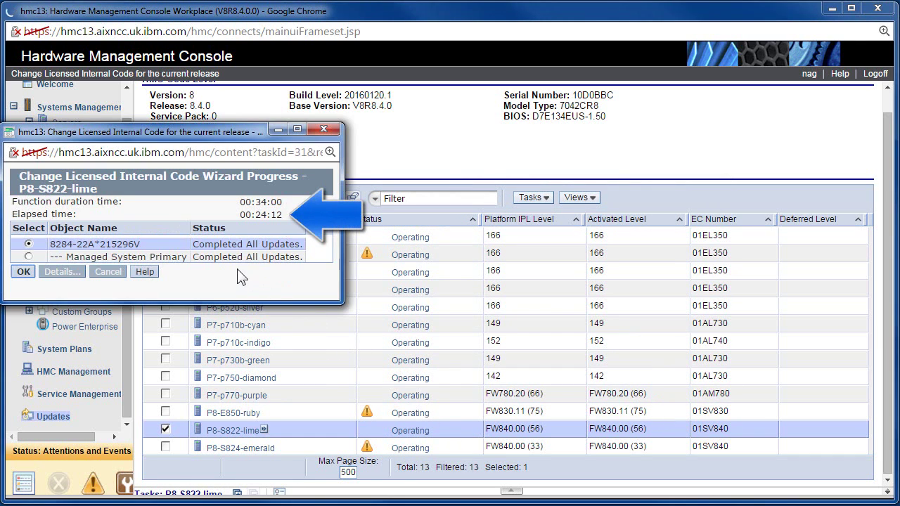
{"action": "left_click_drag", "start_coordinate": [193, 244], "coordinate": [281, 251]}
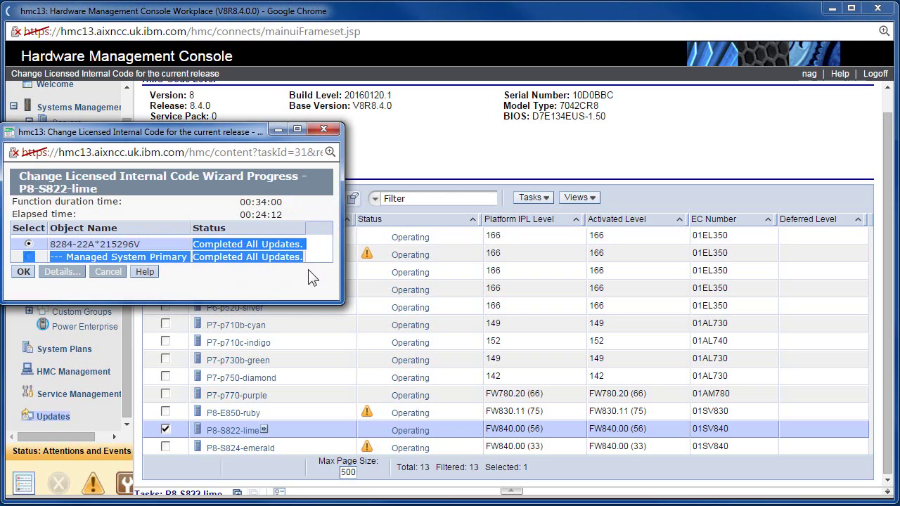
{"action": "left_click", "coordinate": [312, 277]}
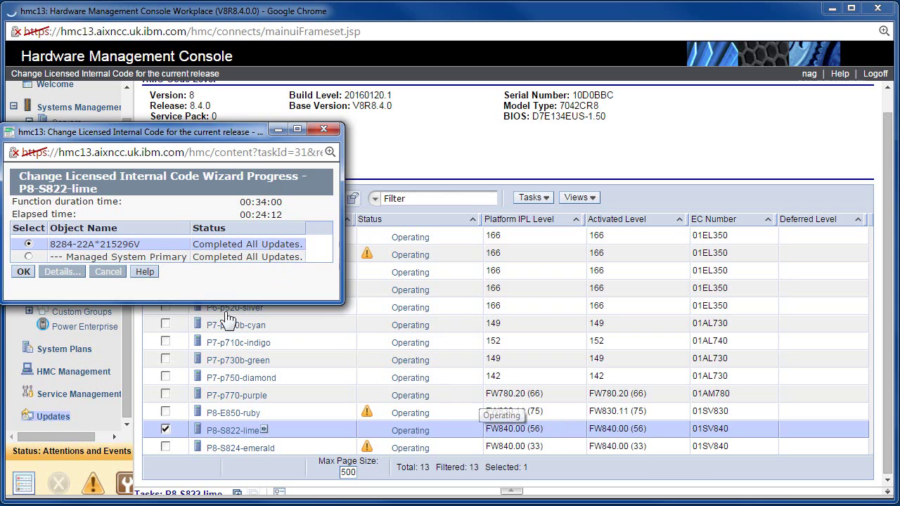
Step: Close the completed Change Licensed Internal Code Wizard Progress window
{"action": "left_click", "coordinate": [24, 273]}
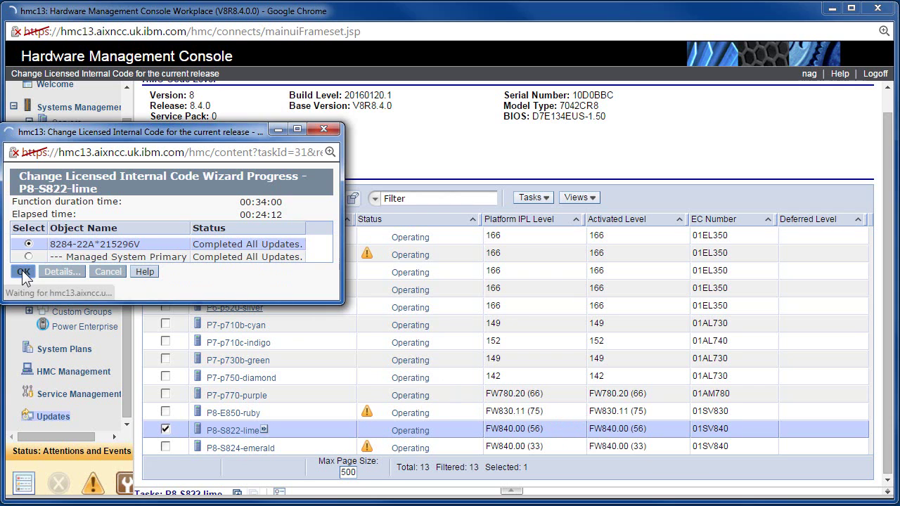